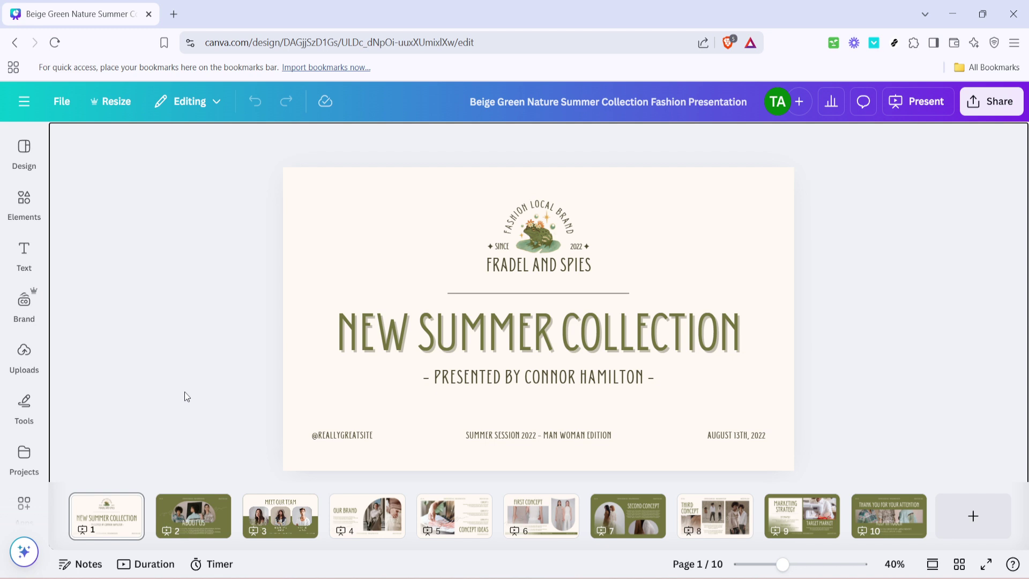
Step: Select the 'NEW SUMMER COLLECTION' title text box on slide 1
left_click(535, 354)
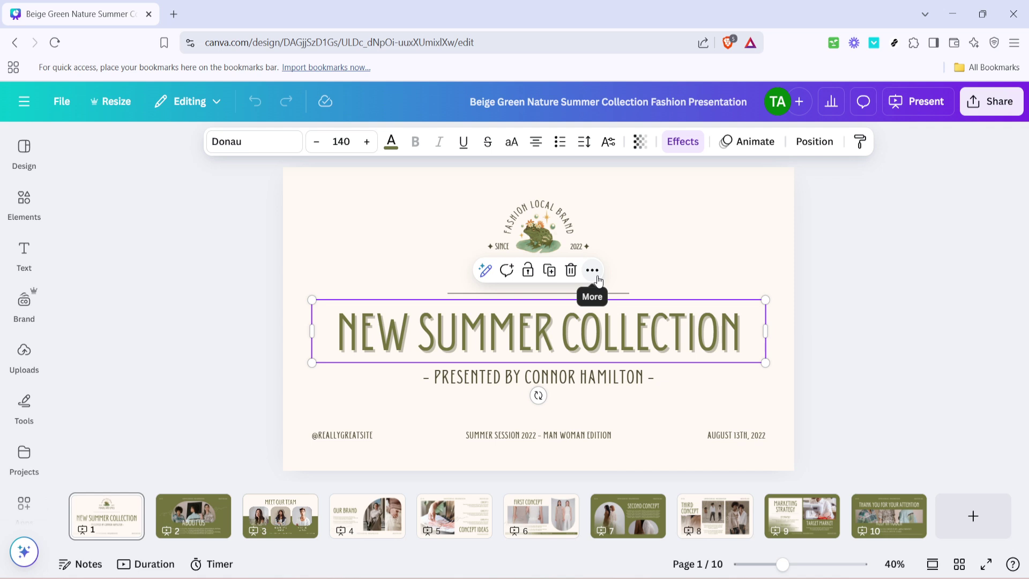
Step: Open the Link entry for the title from the toolbar's More menu
left_click(598, 278)
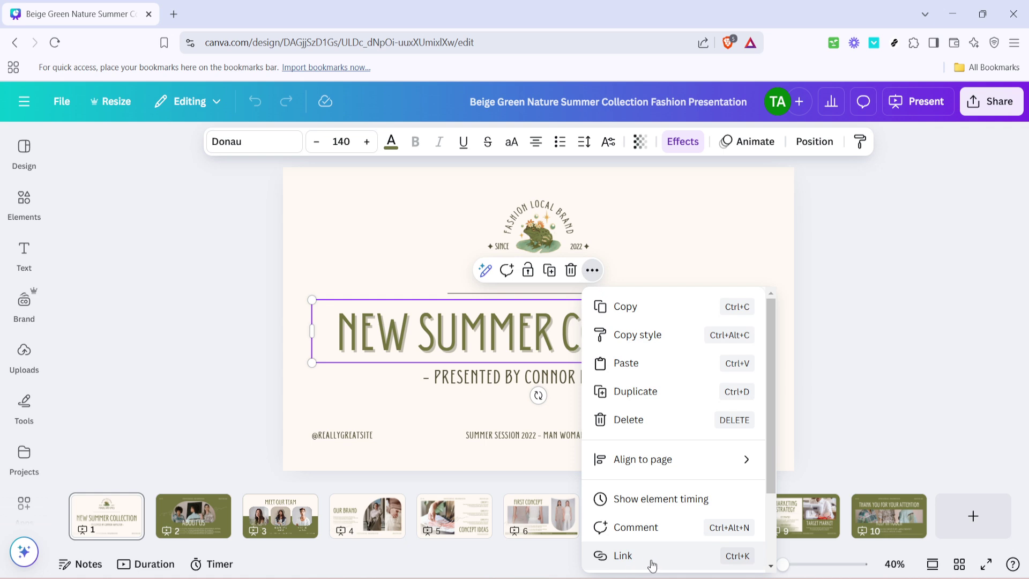
left_click(627, 556)
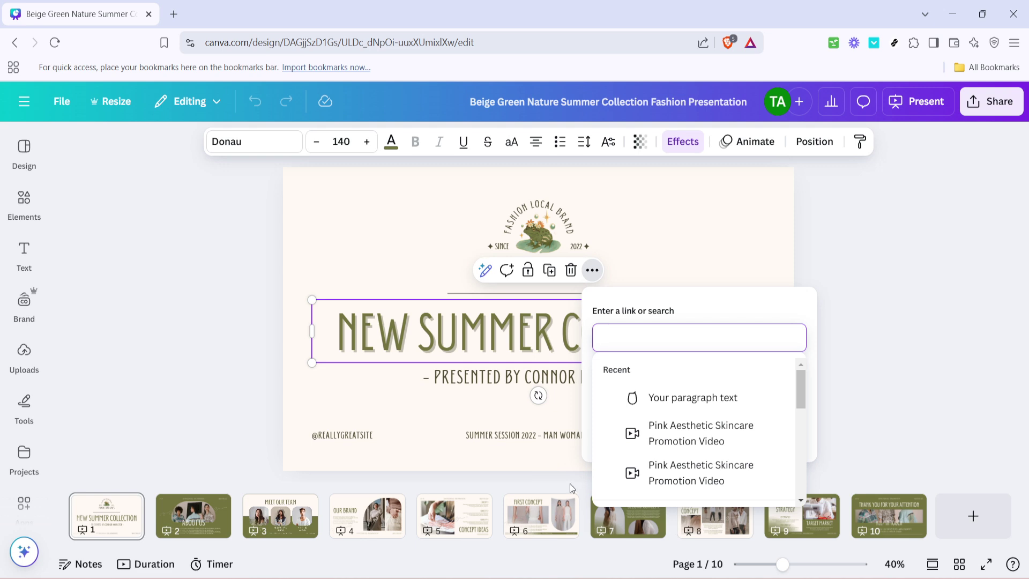
Step: Dismiss the Recent link suggestions and enter 'as' as the title's link address
left_click(765, 309)
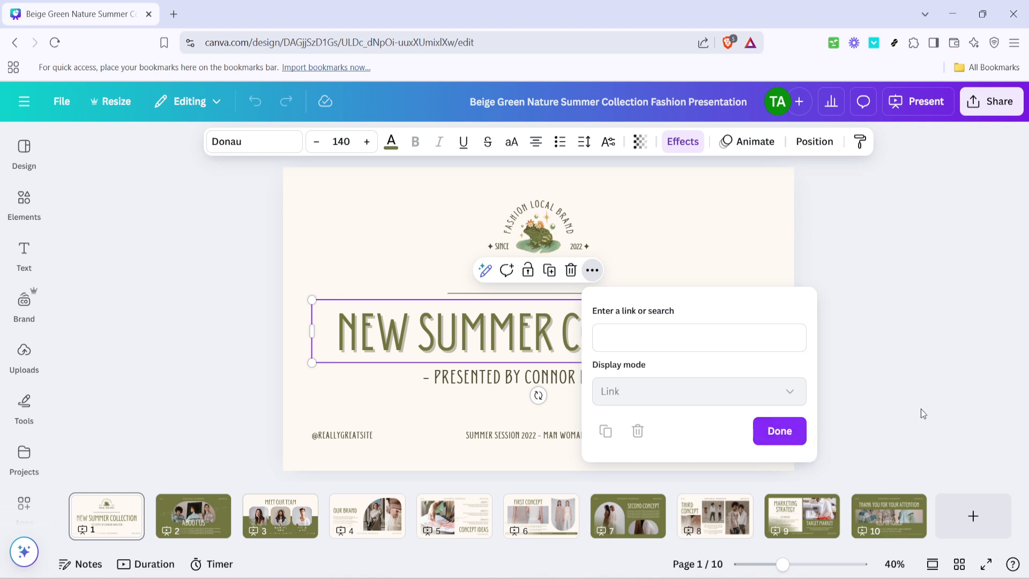
left_click(685, 346)
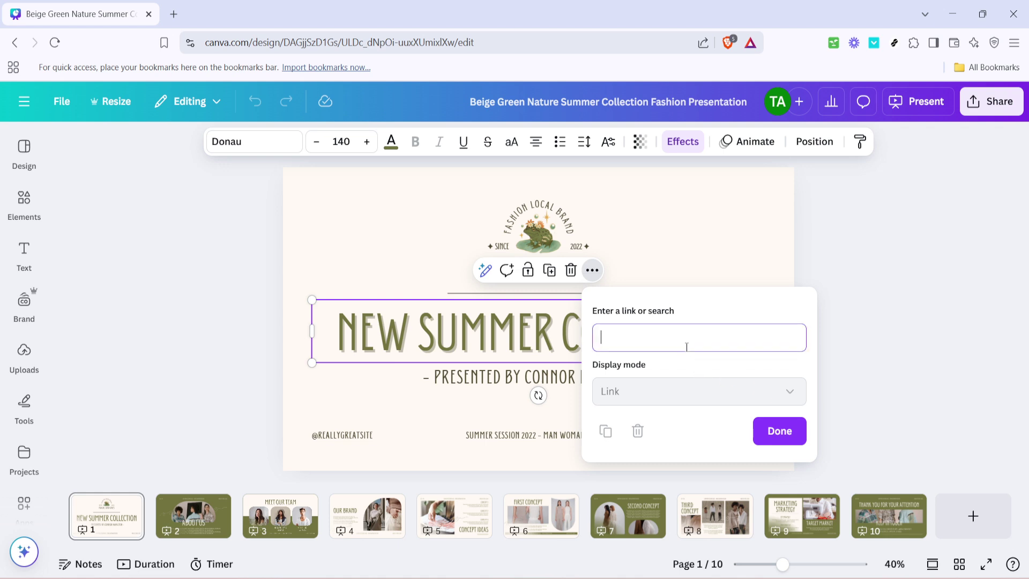
type("as")
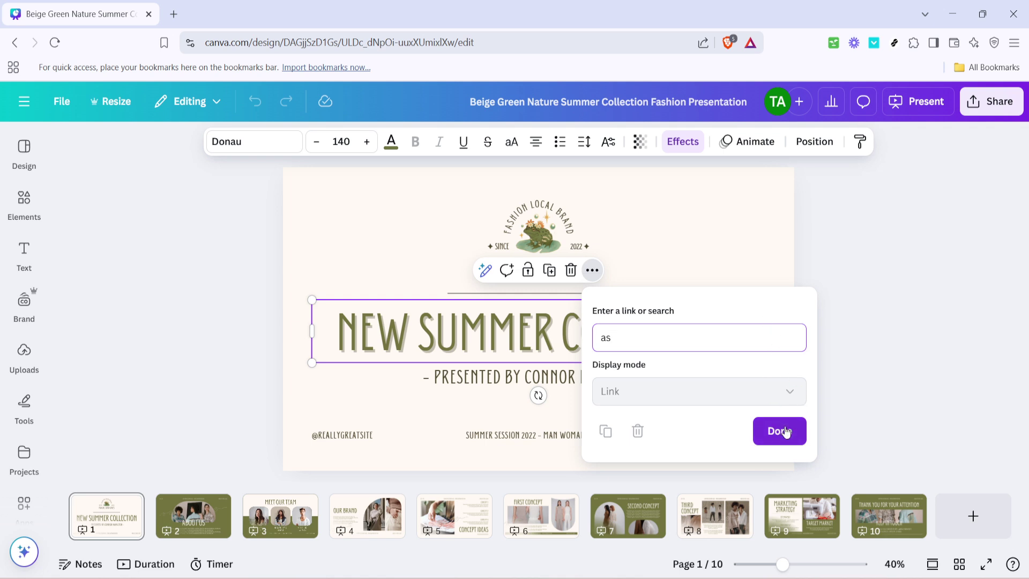
left_click(778, 429)
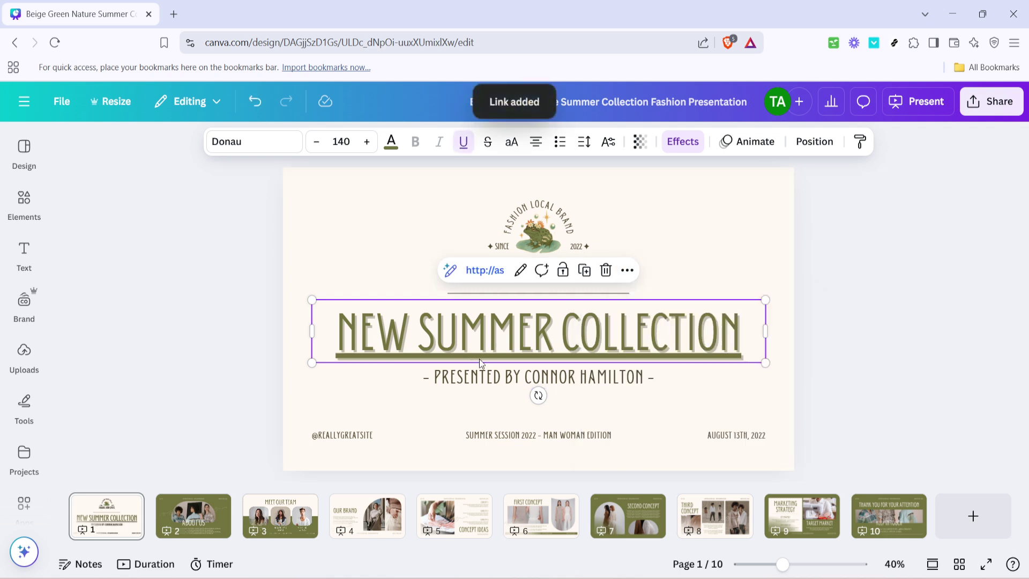